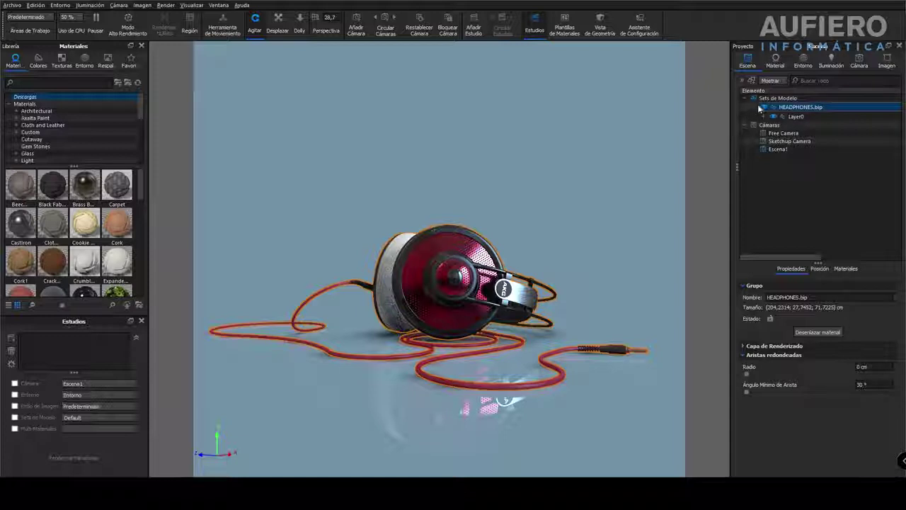
- Examine the layers and components nested inside the HEADPHONES.bip model set, collapsing the scene tree again when done
click(760, 107)
click(761, 107)
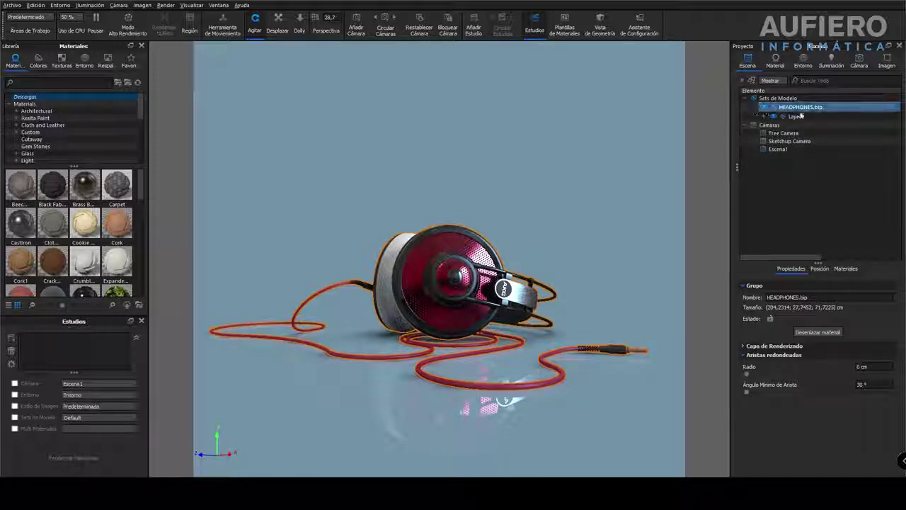
click(757, 109)
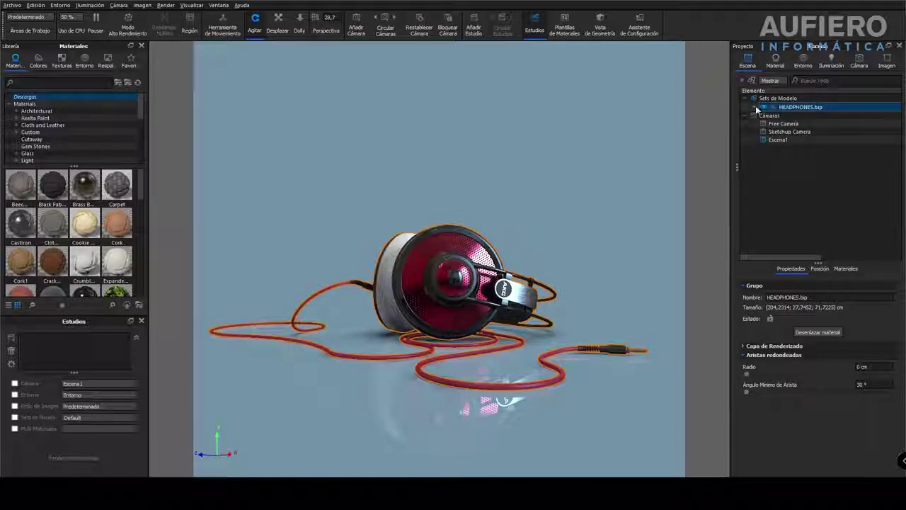
click(756, 109)
click(764, 116)
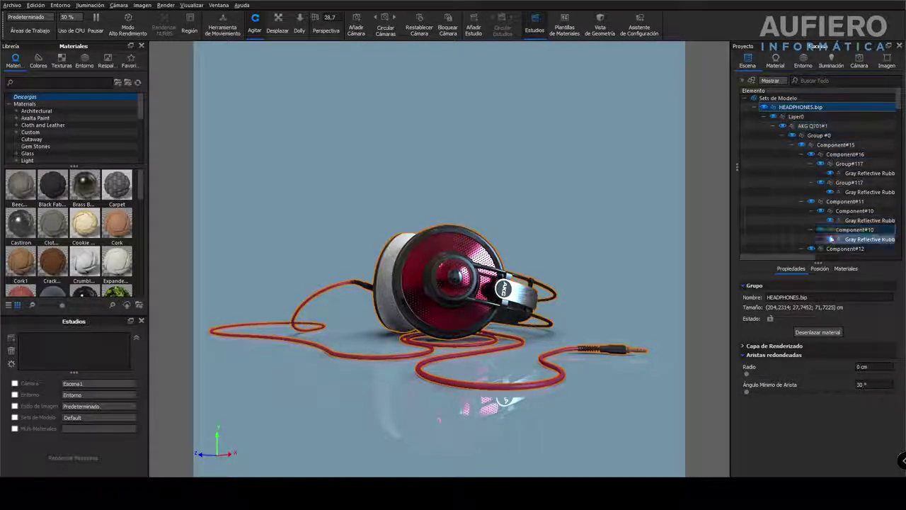
click(773, 126)
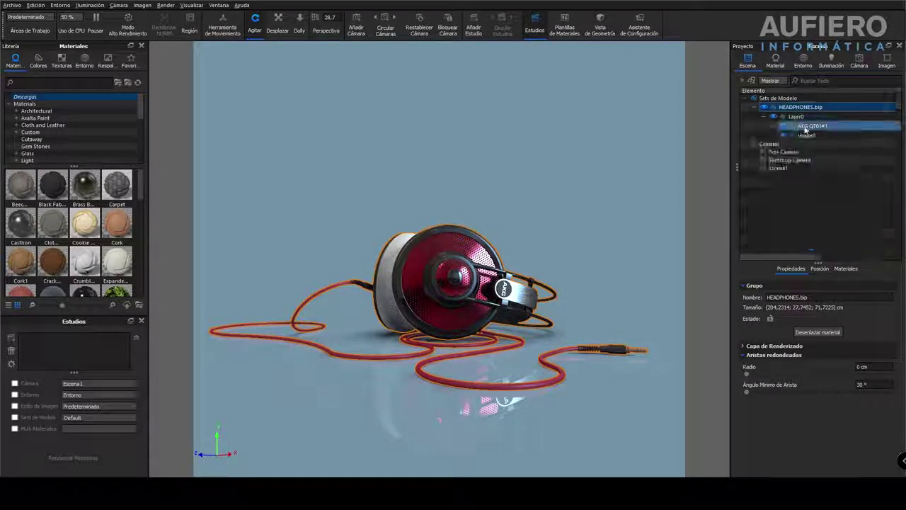
click(764, 116)
click(755, 109)
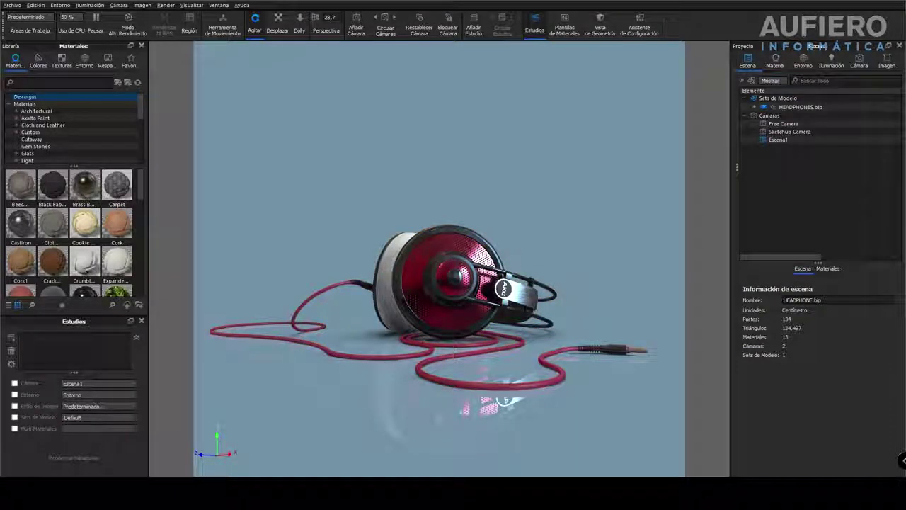
- Preview the available KeyShotXR modes, then choose Esférico and continue to the rotation center settings
drag(732, 113, 202, 57)
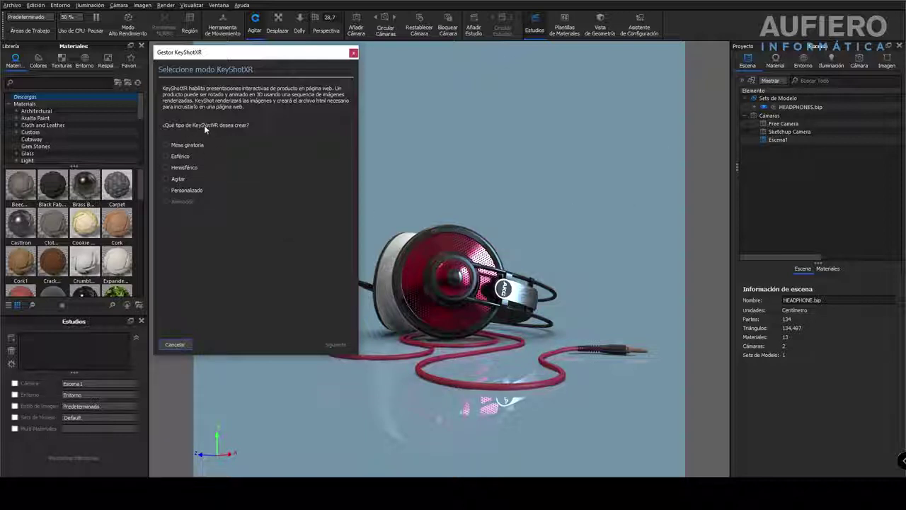
click(167, 145)
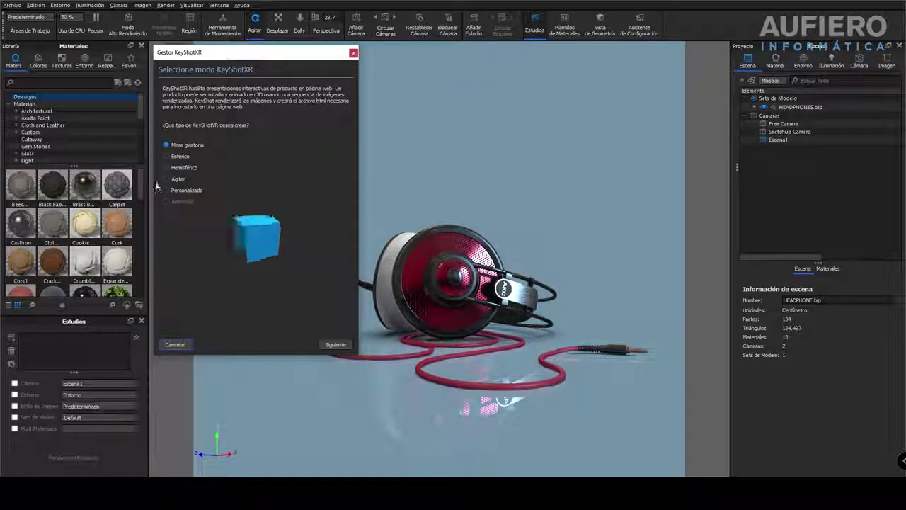
click(176, 158)
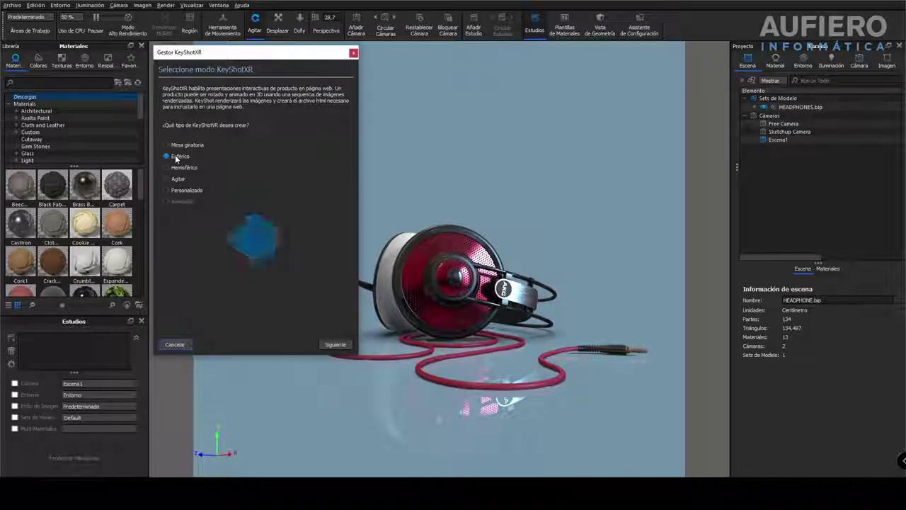
click(175, 167)
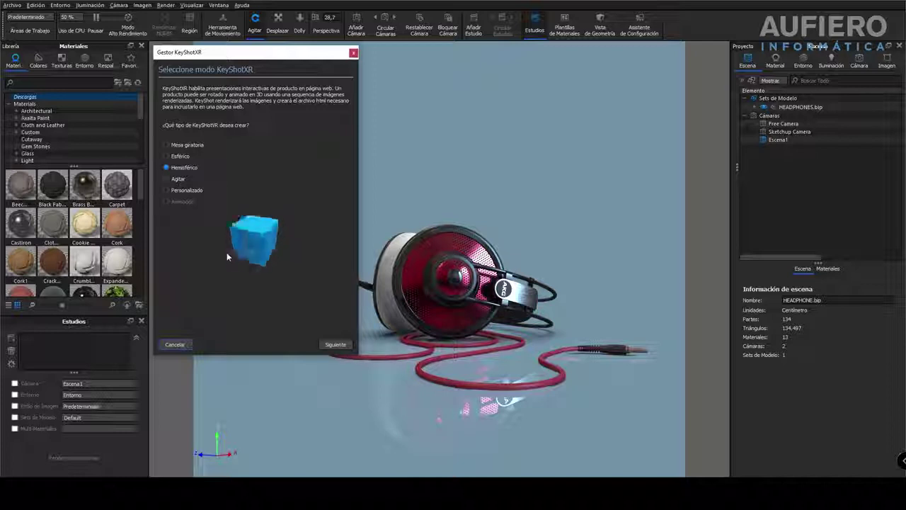
click(176, 179)
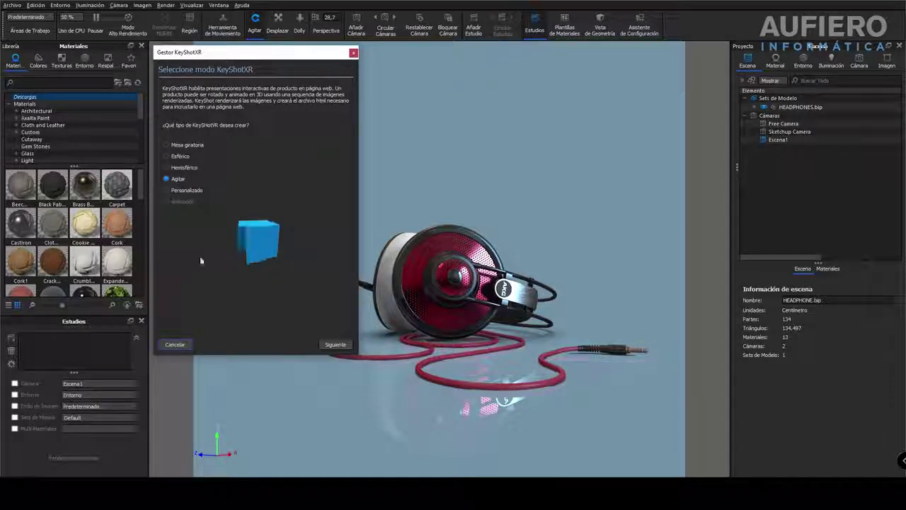
click(187, 190)
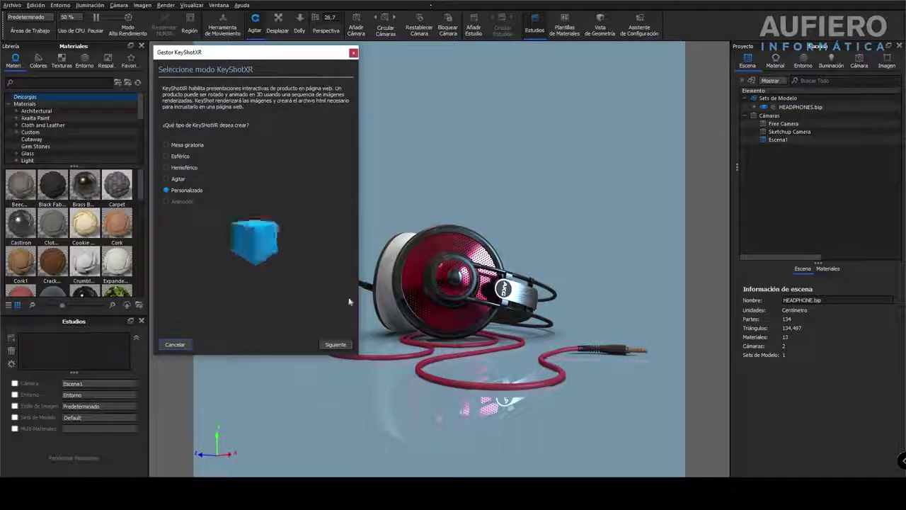
click(168, 157)
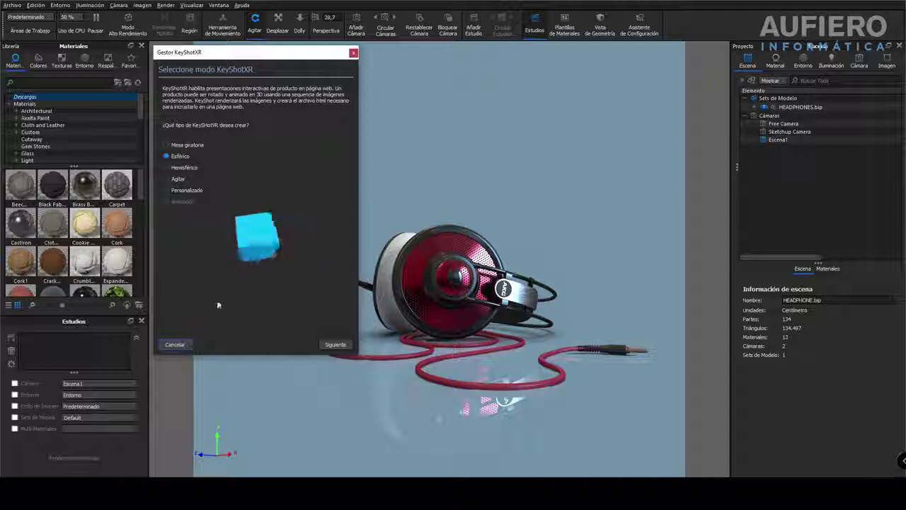
click(334, 344)
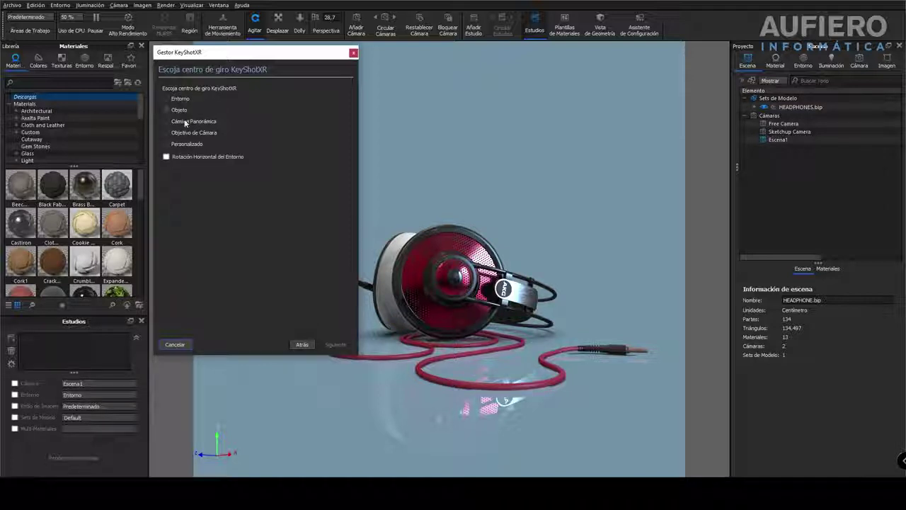
- Set the KeyShotXR rotation center to Objeto with Rotación Horizontal del Entorno enabled, restore the Escena1 camera, and continue
click(179, 98)
click(179, 110)
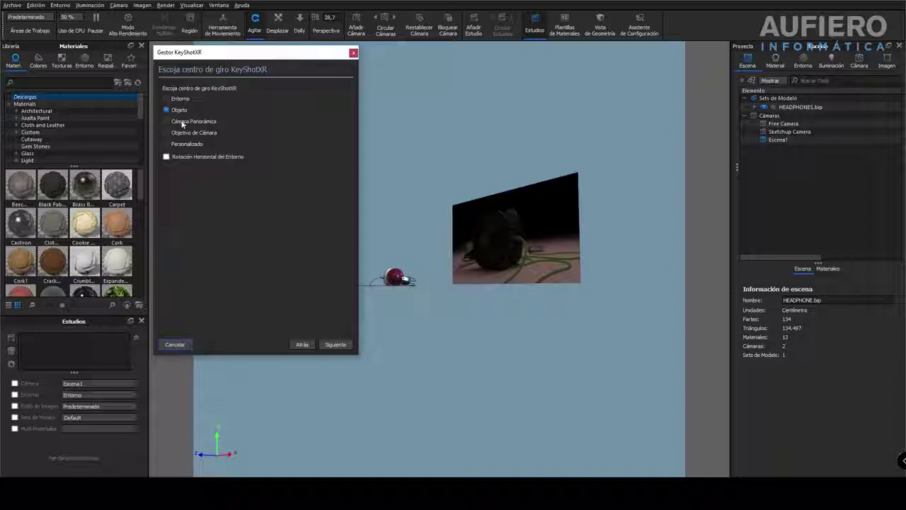
click(182, 123)
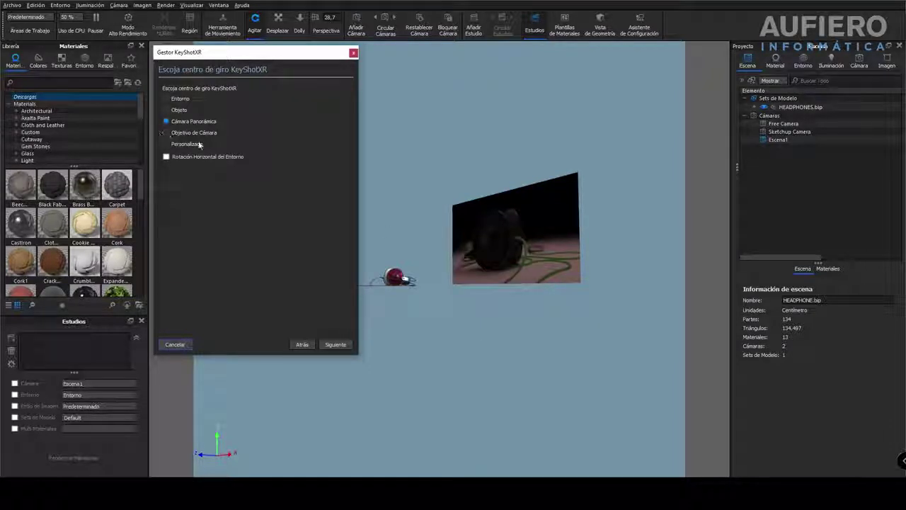
click(199, 133)
click(859, 62)
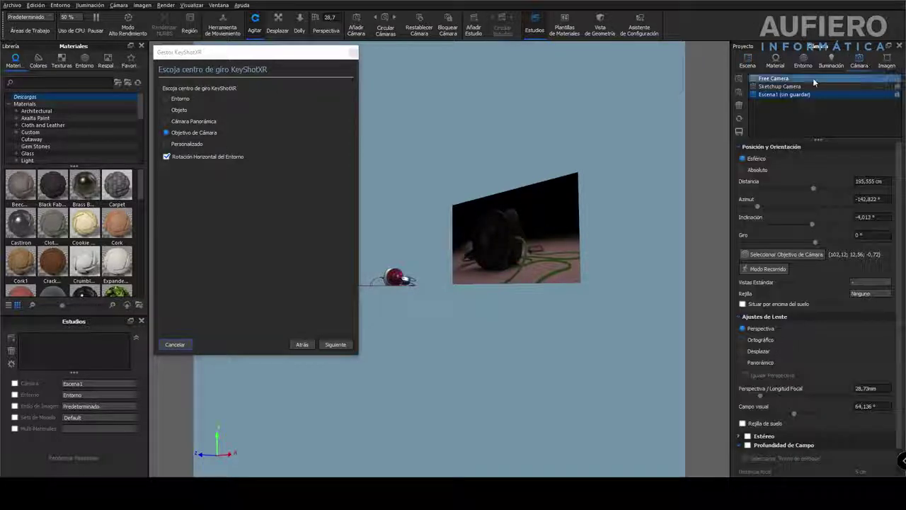
click(769, 94)
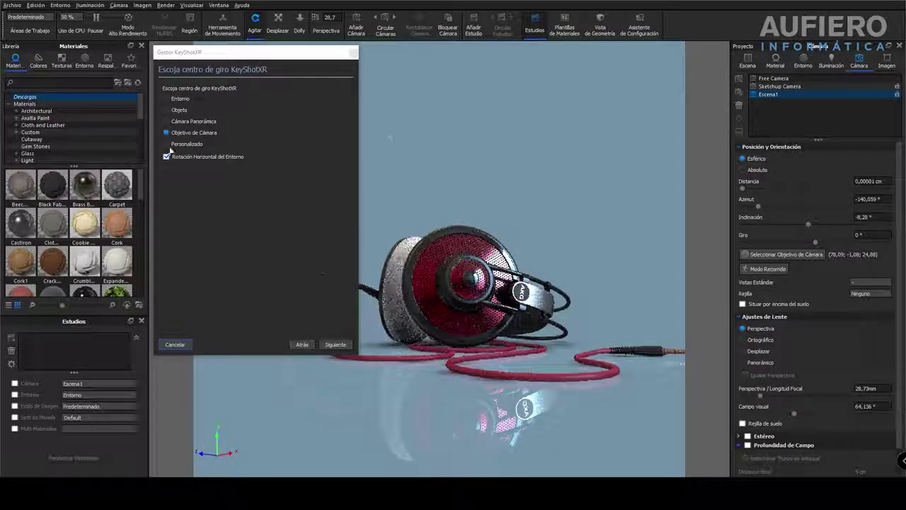
click(179, 110)
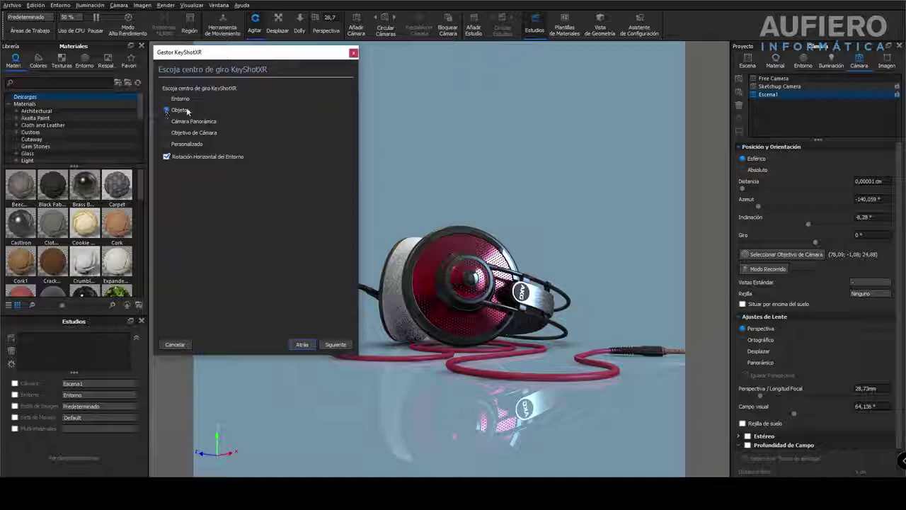
click(328, 345)
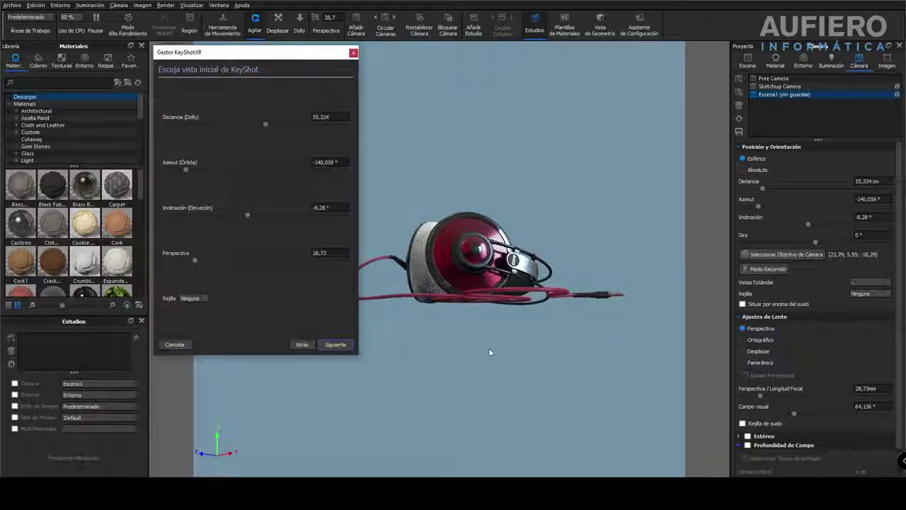
- Collapse Layer0 in the scene tree and select the HEADPHONES.bip group
click(748, 62)
click(779, 98)
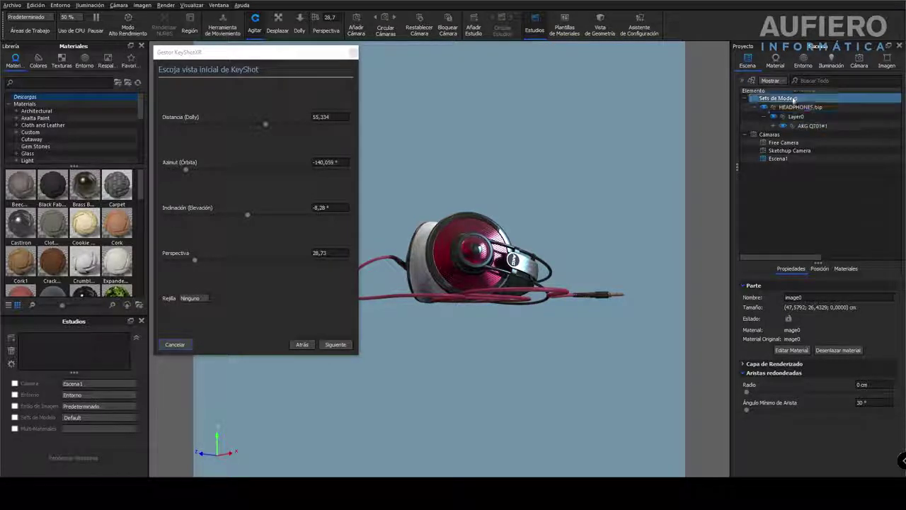
click(764, 116)
click(800, 107)
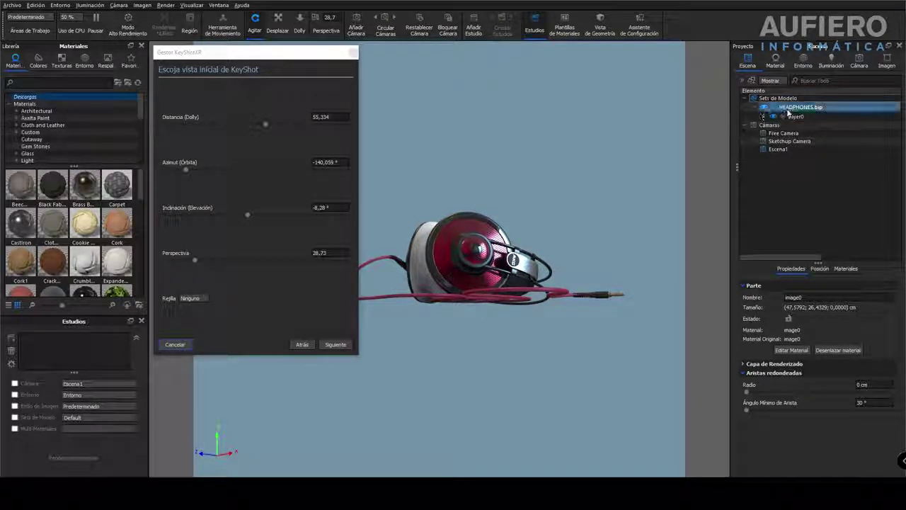
- Set the initial KeyShotXR view's inclination to 0°
click(269, 161)
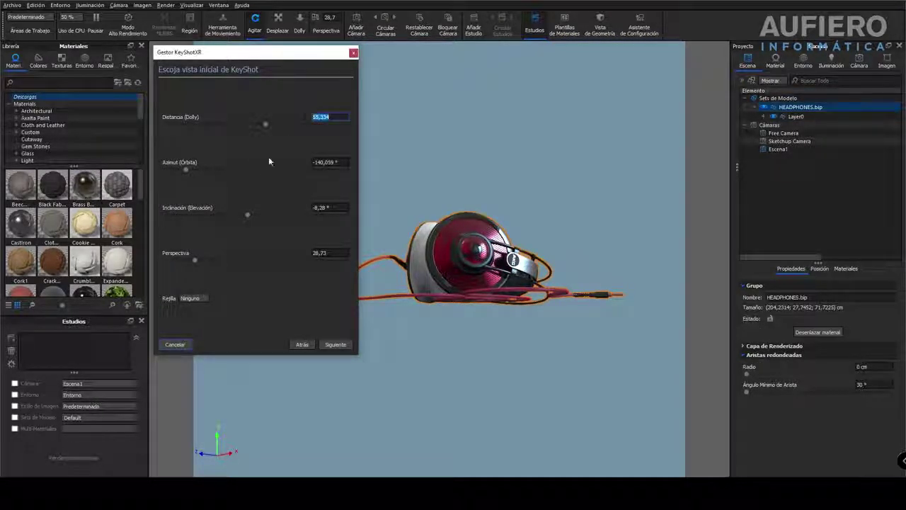
key(Tab)
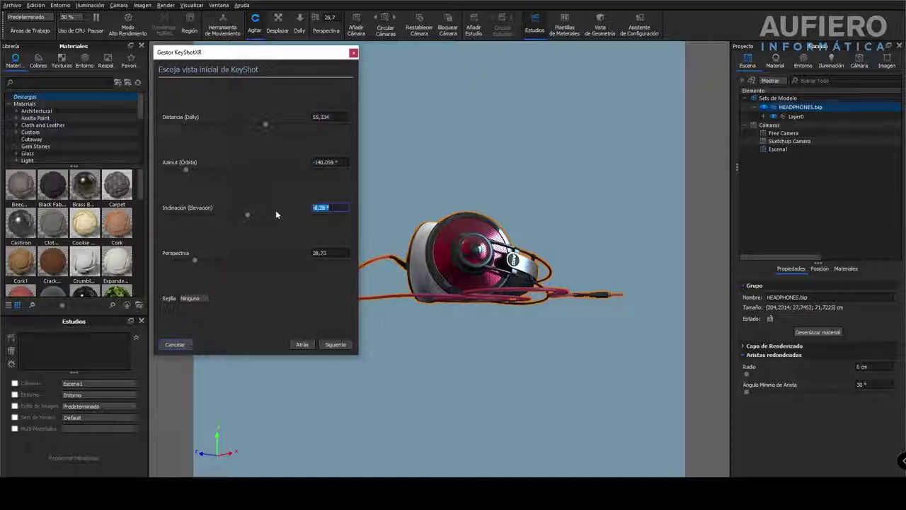
text(0)
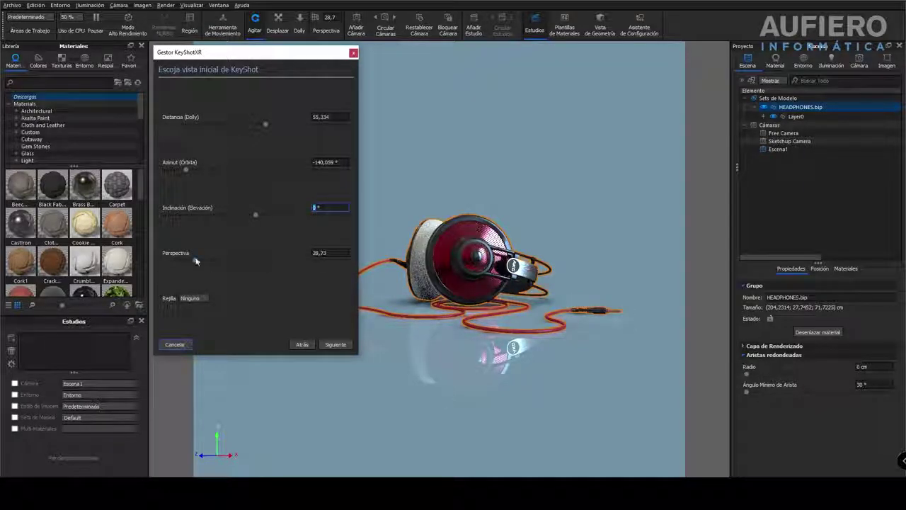
- Try an initial view with perspective 19,44, azimuth about -152,64° and distance about 35,406
drag(195, 260, 184, 260)
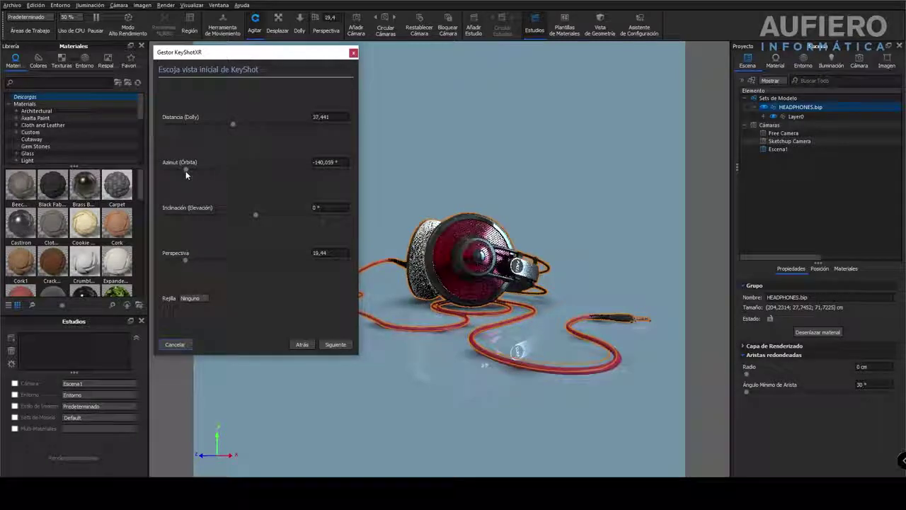
mouse_move(185, 171)
mouse_down()
mouse_move(175, 173)
mouse_move(179, 185)
mouse_up()
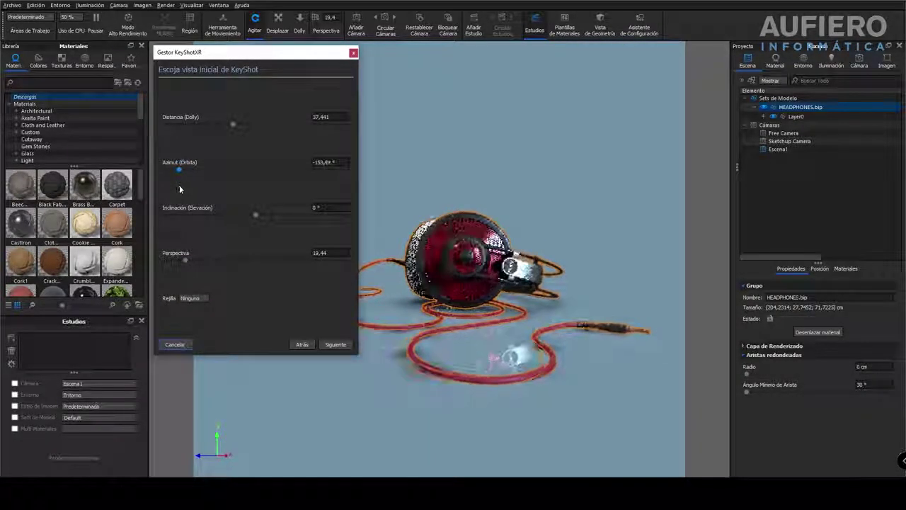
drag(231, 125, 229, 125)
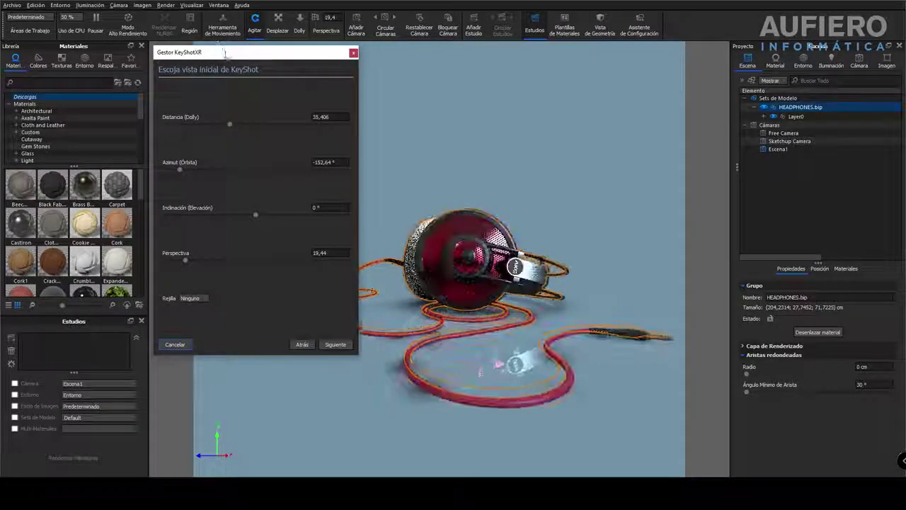
- Adjust the initial view to distance 51,476, perspective 29,34 and azimuth -149,76°, with the dialog moved off the model, and continue
drag(218, 51, 113, 56)
drag(126, 128, 155, 128)
drag(81, 265, 90, 267)
drag(75, 173, 77, 173)
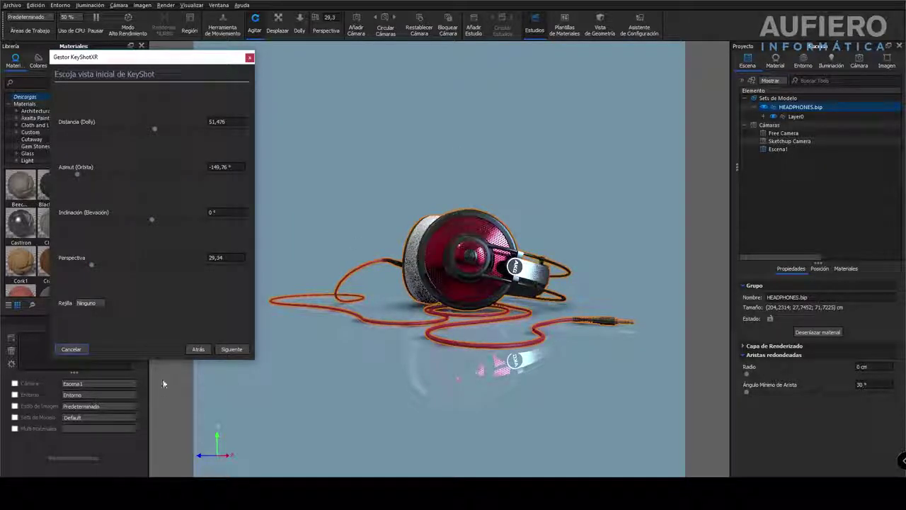
click(224, 348)
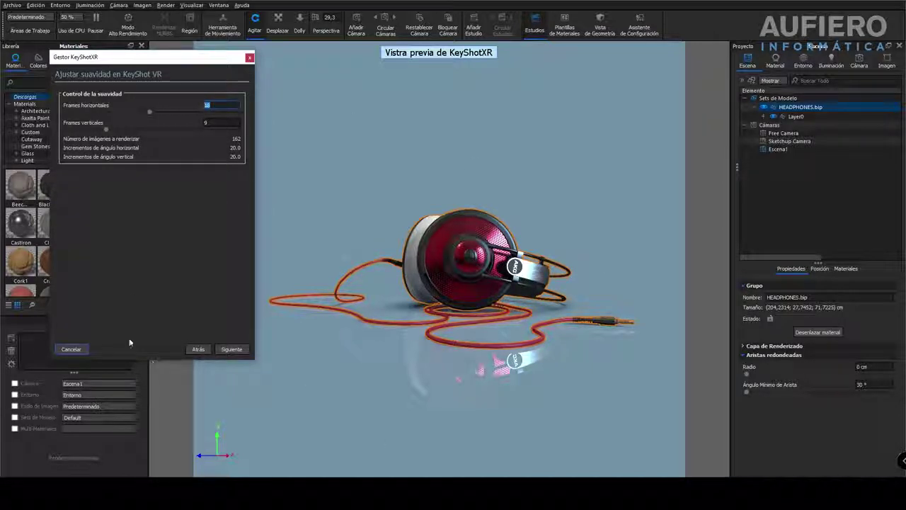
- Set both the vertical and horizontal frames to 24 in the smoothness settings and continue to the output settings
double_click(209, 122)
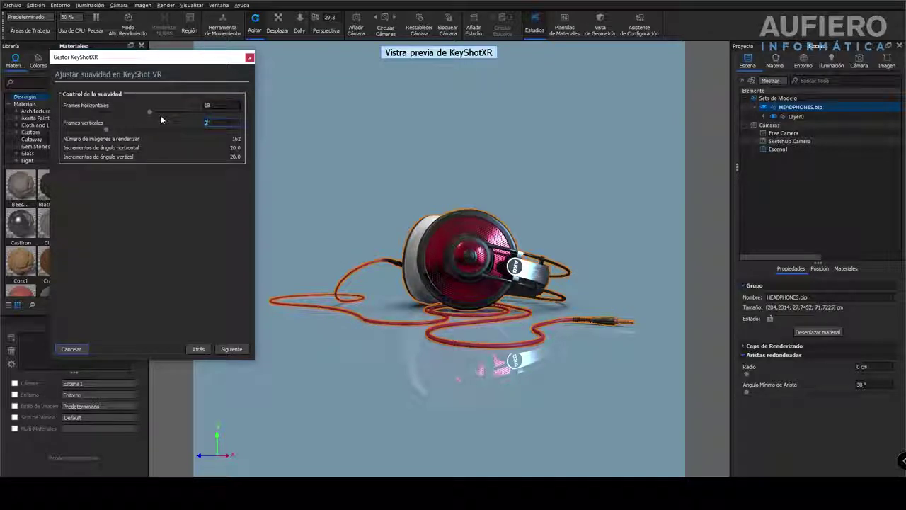
text(24)
double_click(209, 104)
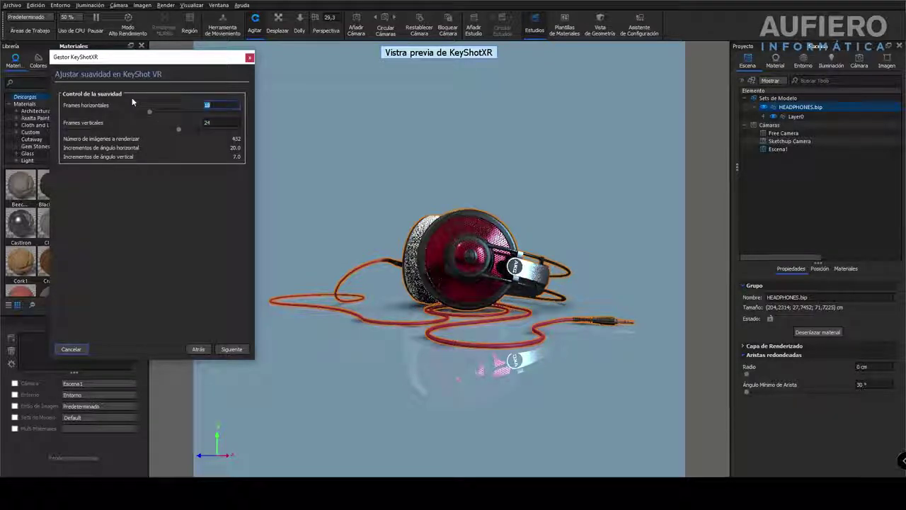
text(24)
key(Tab)
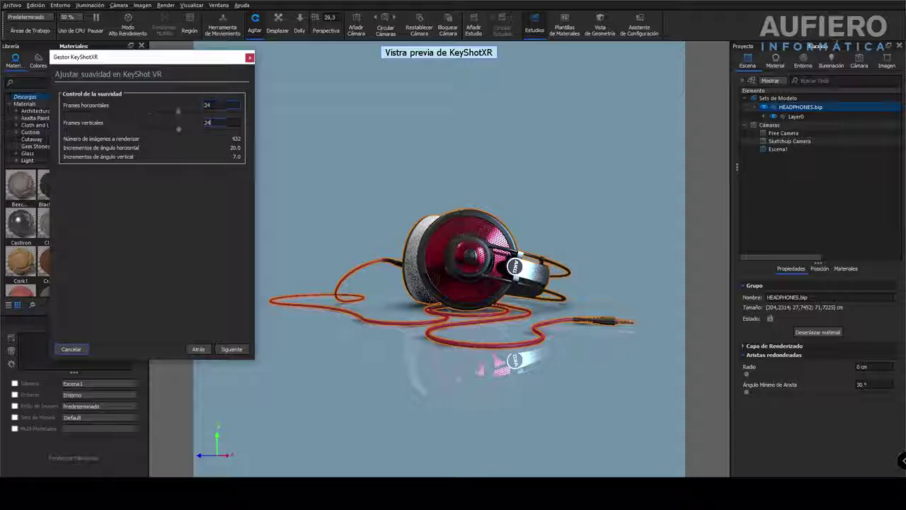
click(231, 350)
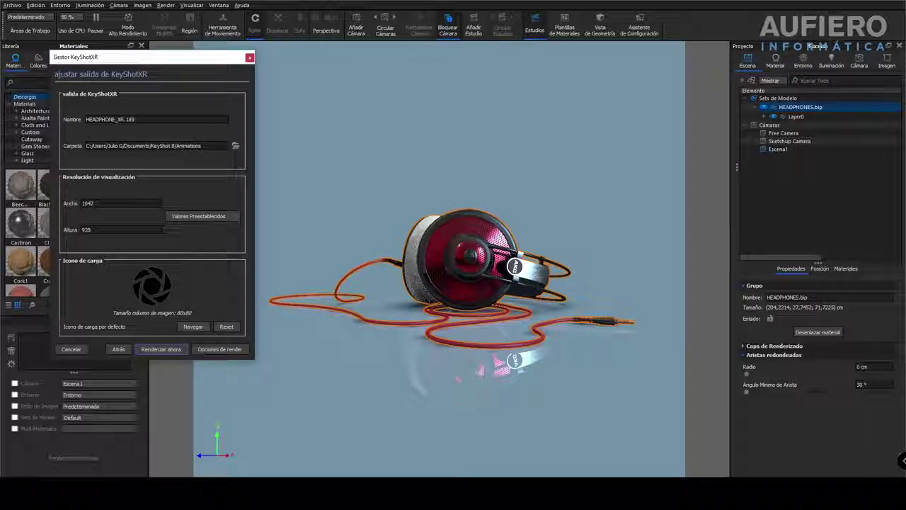
- Review the KeyShotXR output name and destination folder in the output settings
click(139, 119)
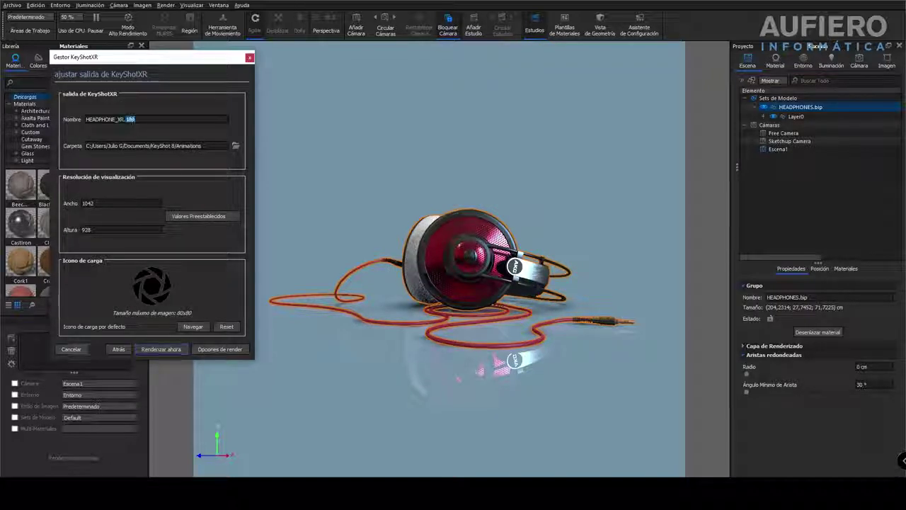
key(BackSpace)
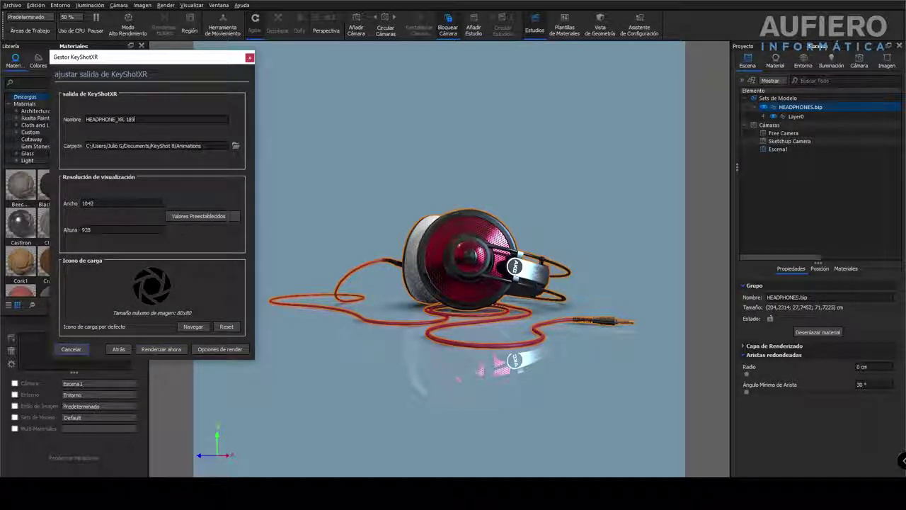
drag(85, 146, 203, 146)
click(202, 146)
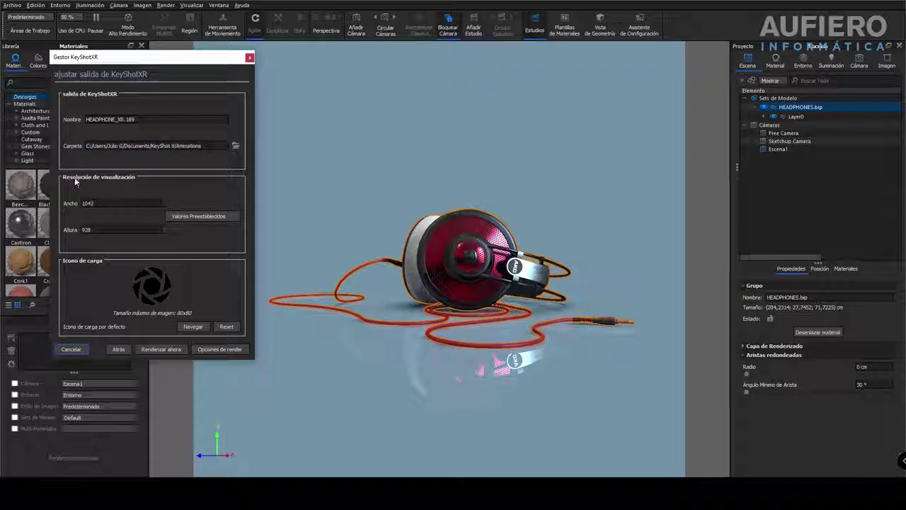
- Set the display resolution to the 1920 x 1710 preset and open the loading icon selection without choosing an image
key(Tab)
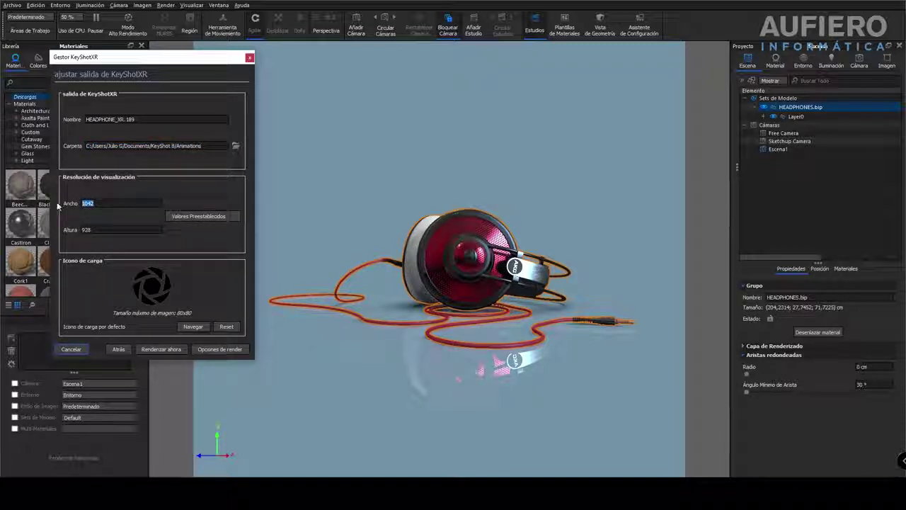
text(1600)
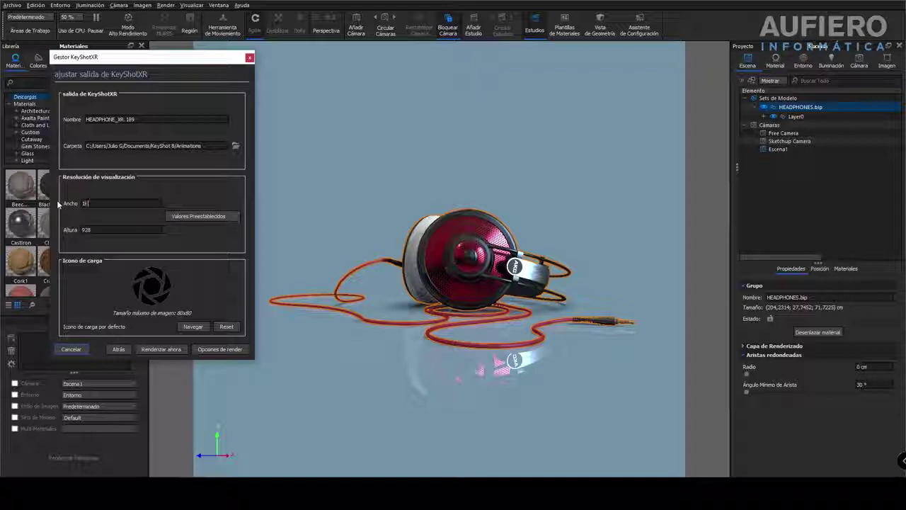
click(200, 216)
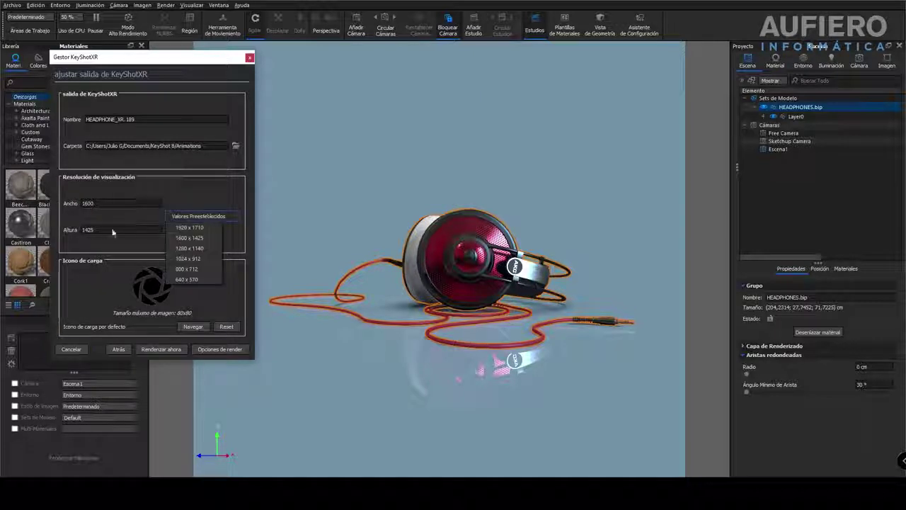
click(196, 228)
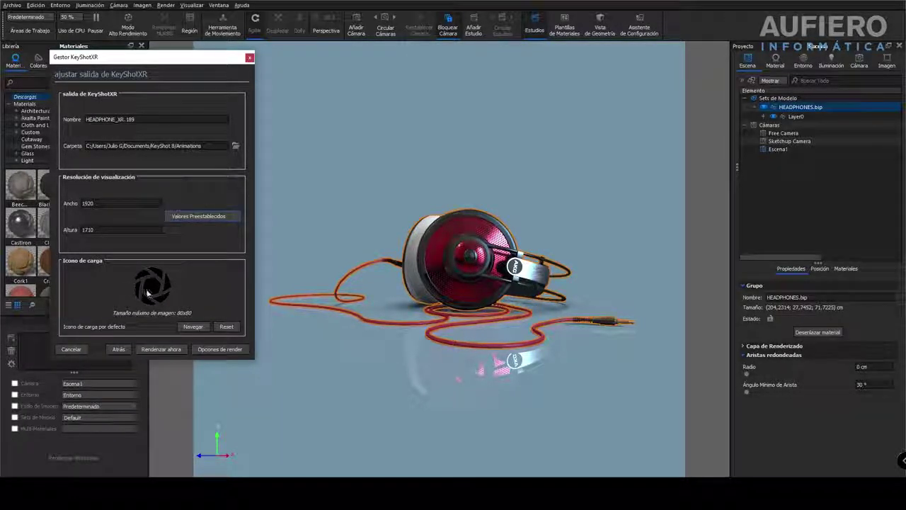
click(198, 329)
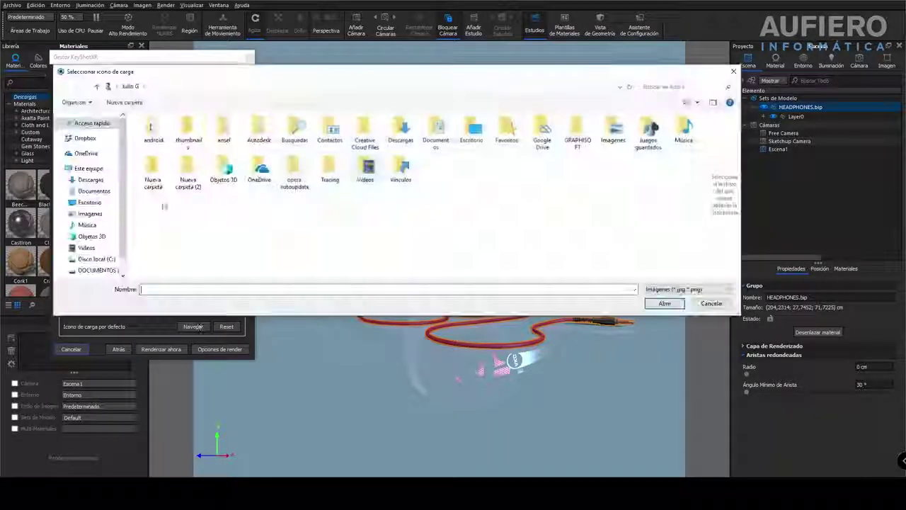
click(712, 303)
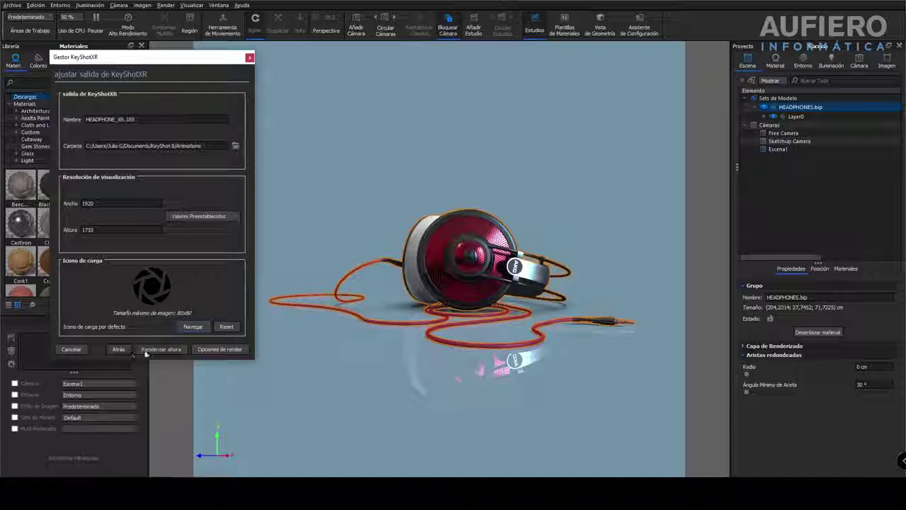
- Open the render options for the presentation and set the quality to maximum samples with 1 sample
click(221, 349)
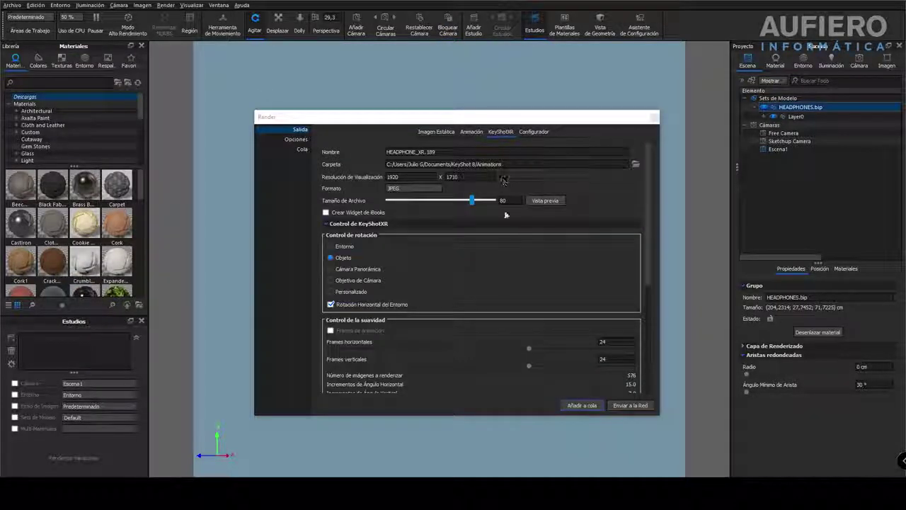
click(303, 140)
click(362, 168)
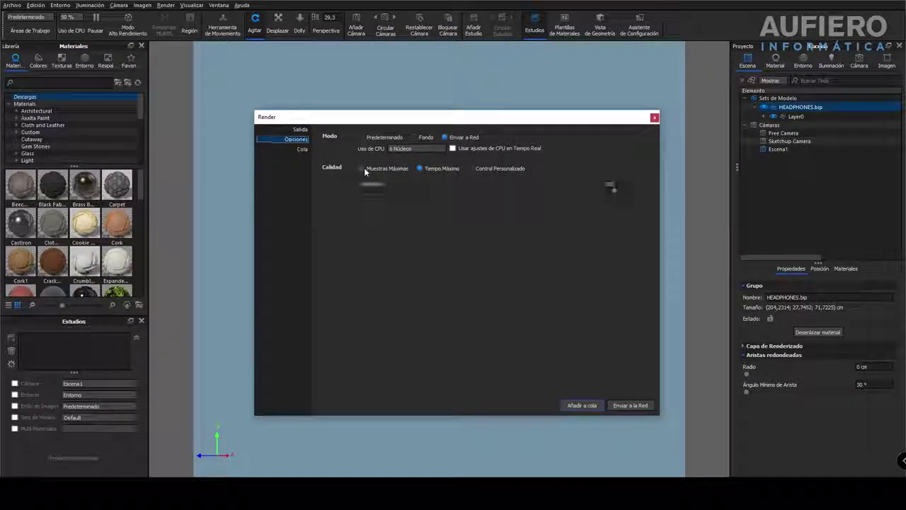
double_click(611, 185)
text(1)
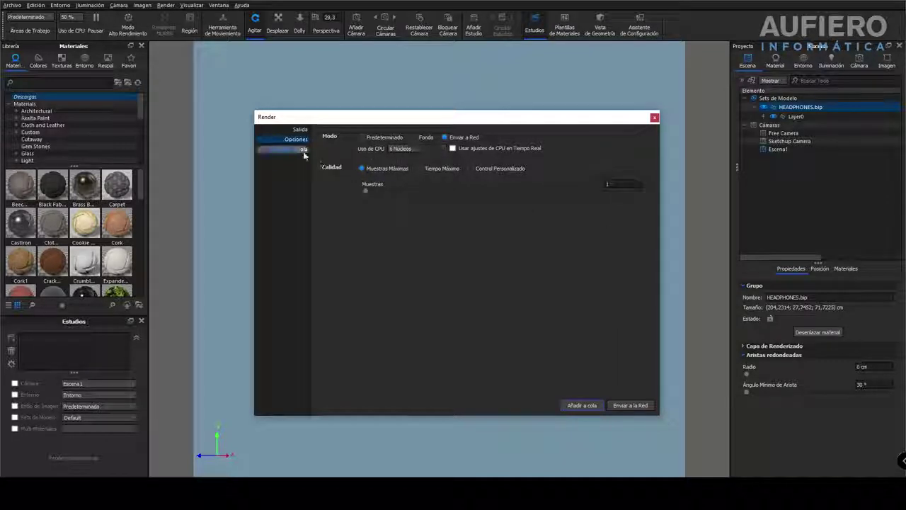
- Return to the KeyShotXR output settings and keep JPEG as the image format
click(300, 130)
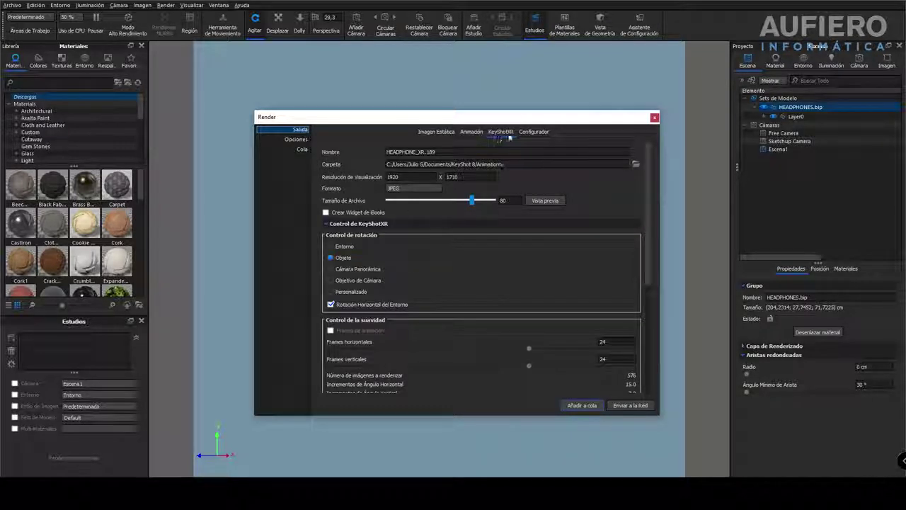
click(425, 189)
click(435, 193)
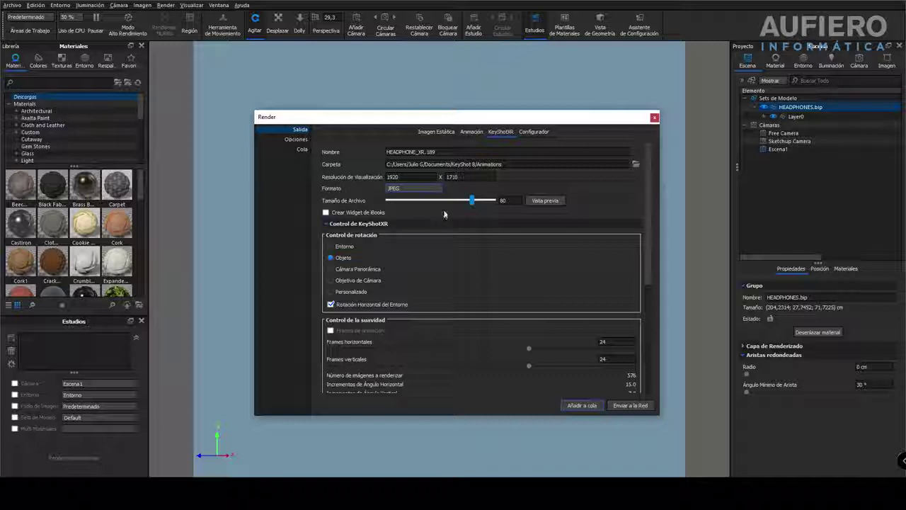
- Process the queued headphones KeyShotXR job, move the render window clear of the queue, and stop the render
click(301, 149)
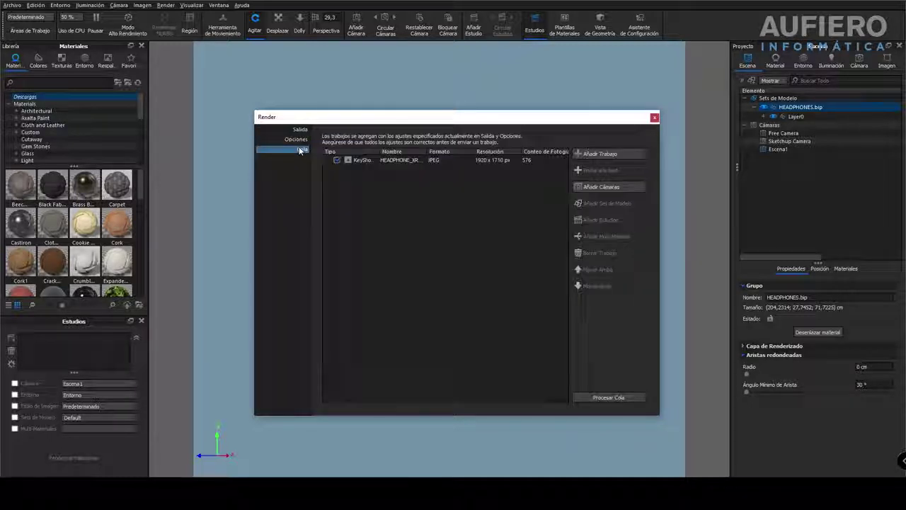
click(383, 160)
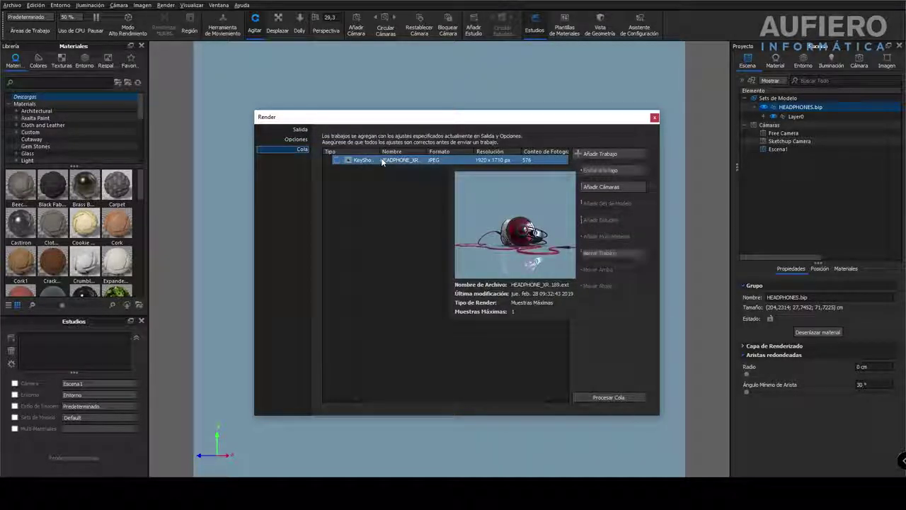
click(595, 397)
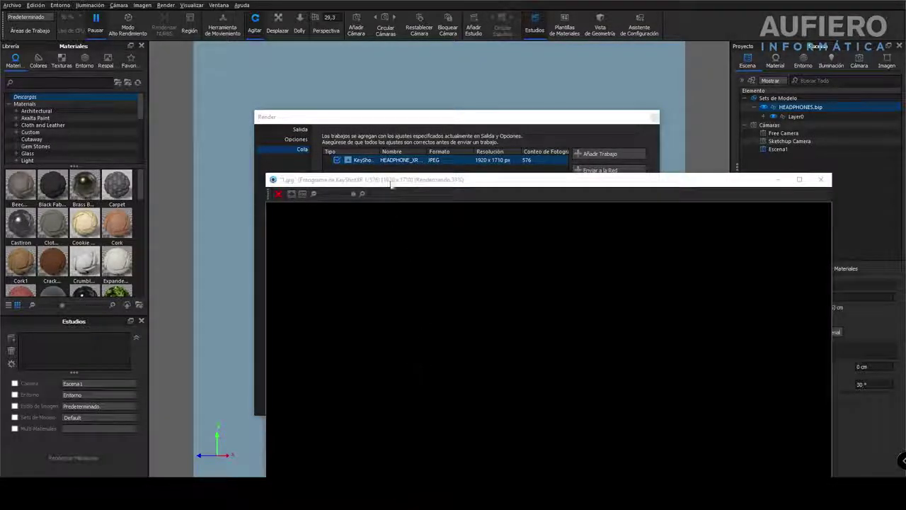
drag(391, 183, 294, 31)
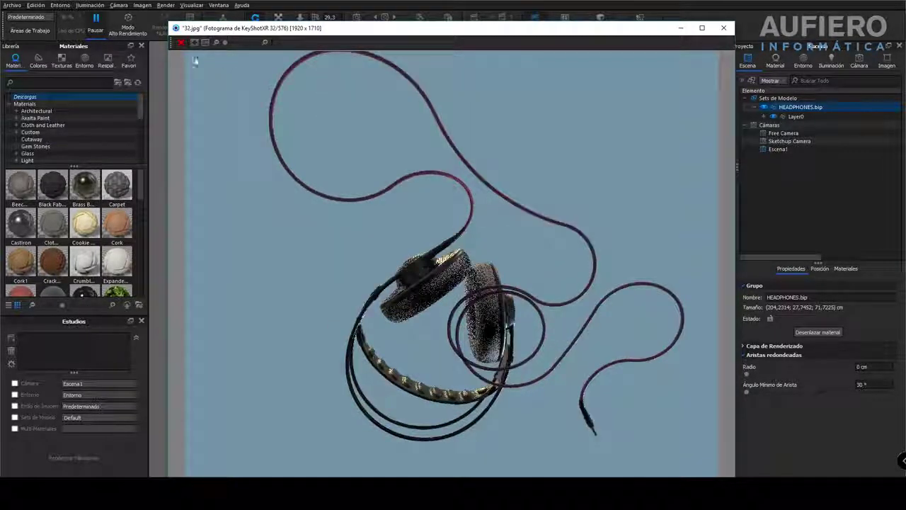
click(181, 46)
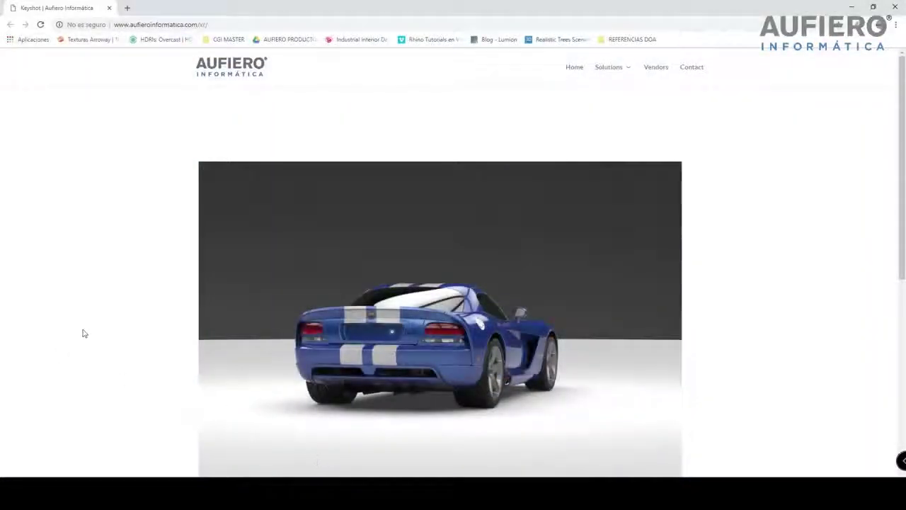
- Switch to the browser's Aufiero Informática XR page and rotate the blue car's interactive presentation to view it from several angles
scroll(96, 325, down, 1)
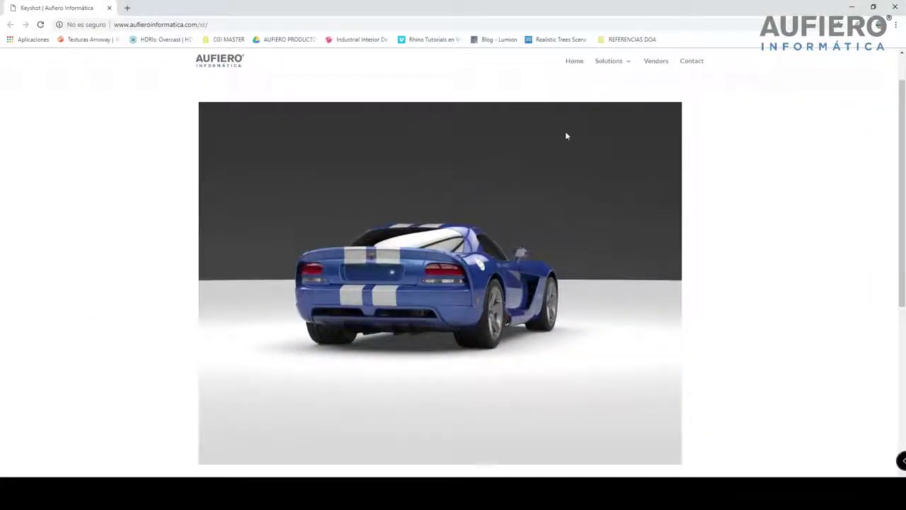
drag(524, 217, 453, 294)
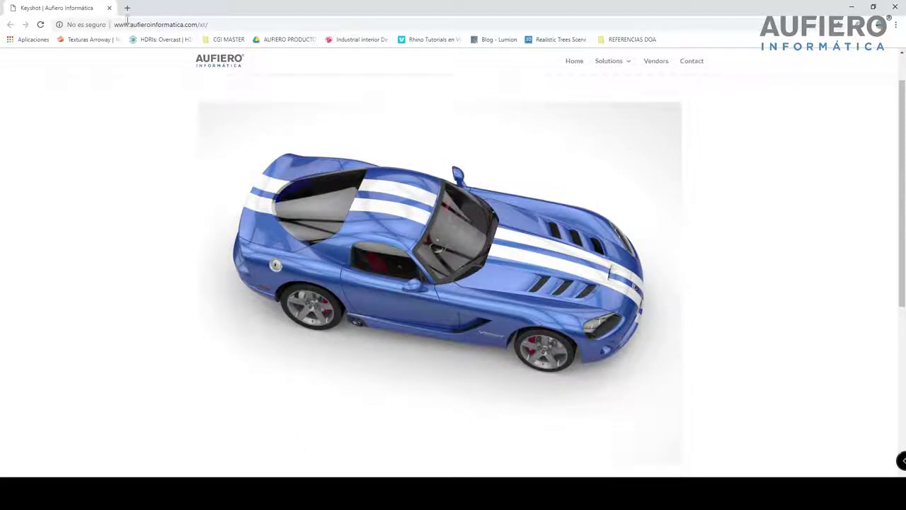
click(40, 24)
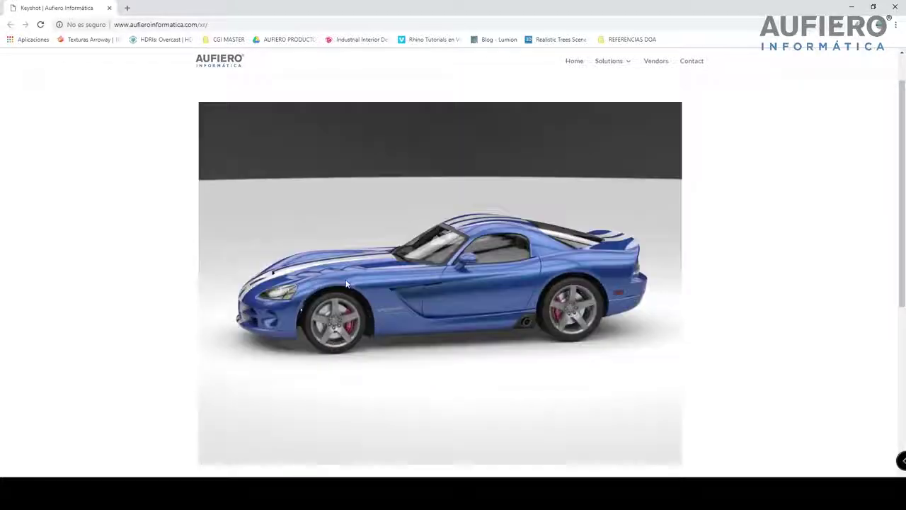
scroll(167, 310, down, 5)
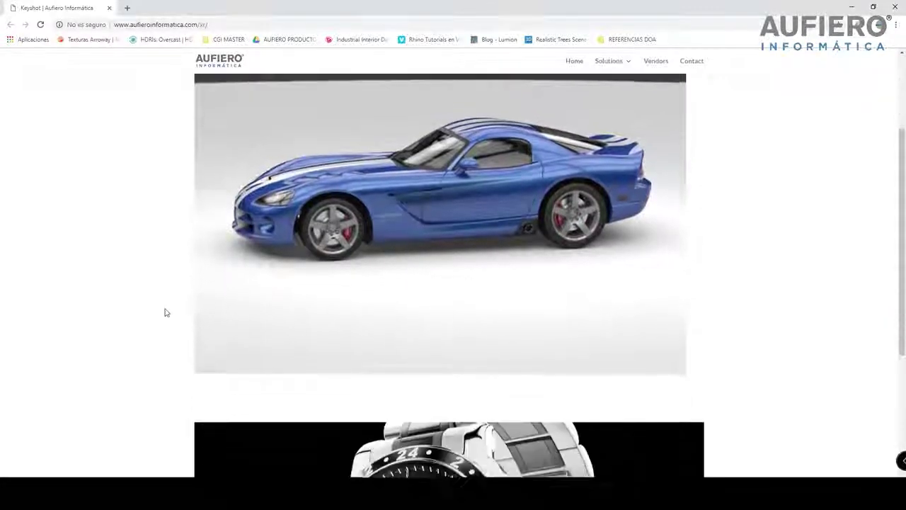